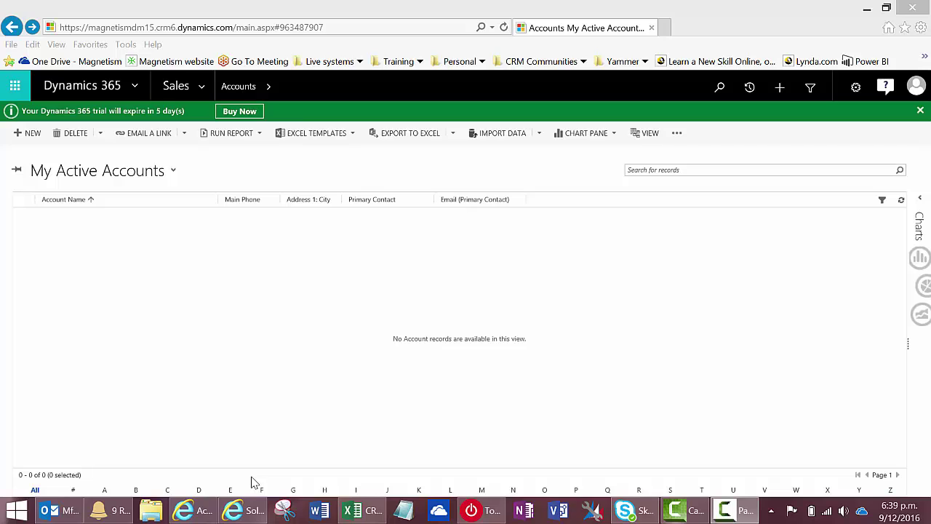
Review the 'Set value for account name' rule condition that sets an empty Account Name to Wiggy
left_click(244, 513)
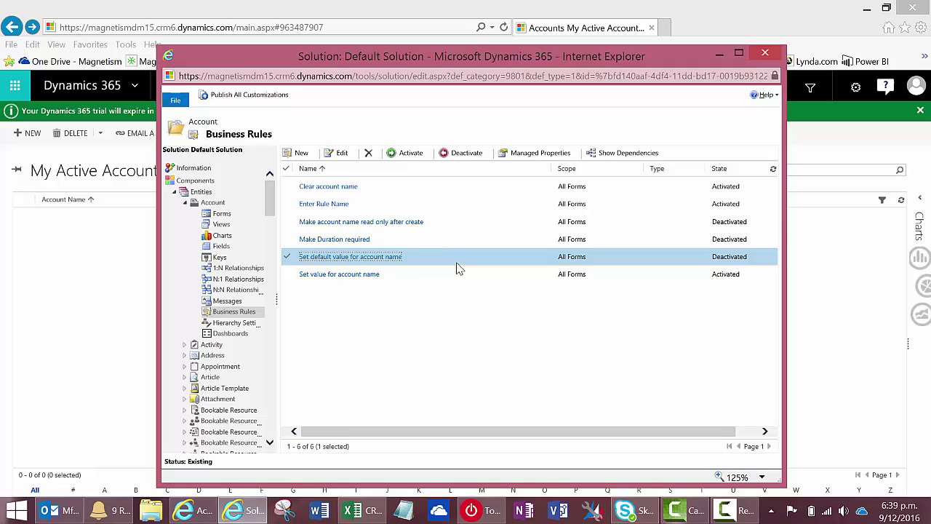
double_click(420, 275)
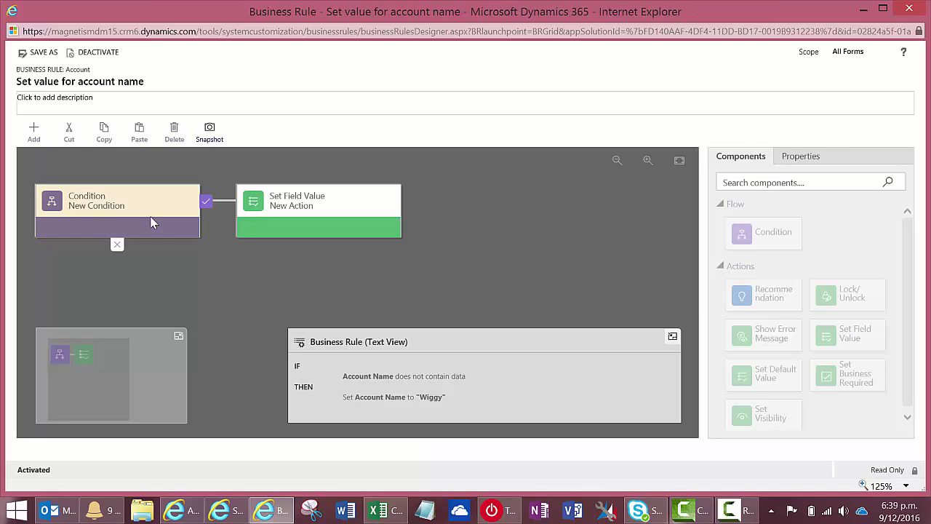
left_click(150, 210)
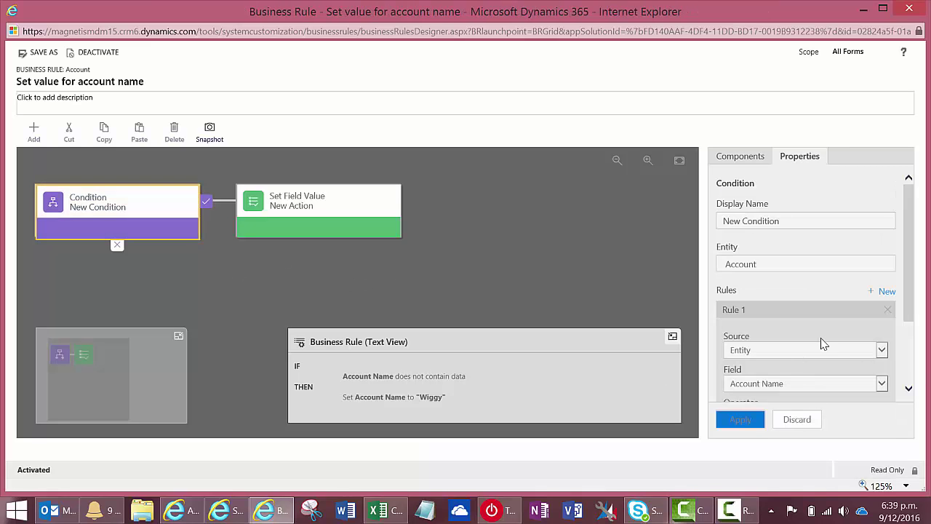
scroll(822, 346, "down", 2)
scroll(825, 350, "down", 1)
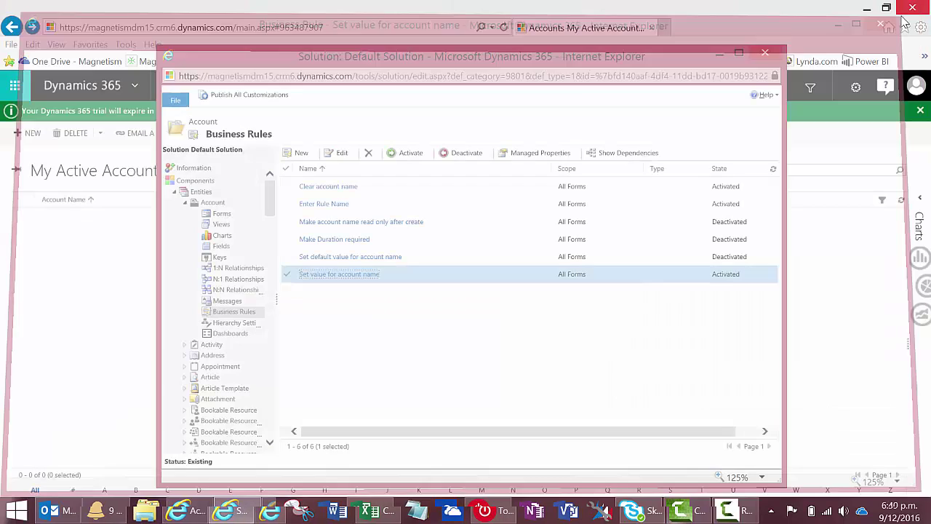
Close the rule designer and start a new account in the Accounts window
left_click(909, 9)
left_click(94, 315)
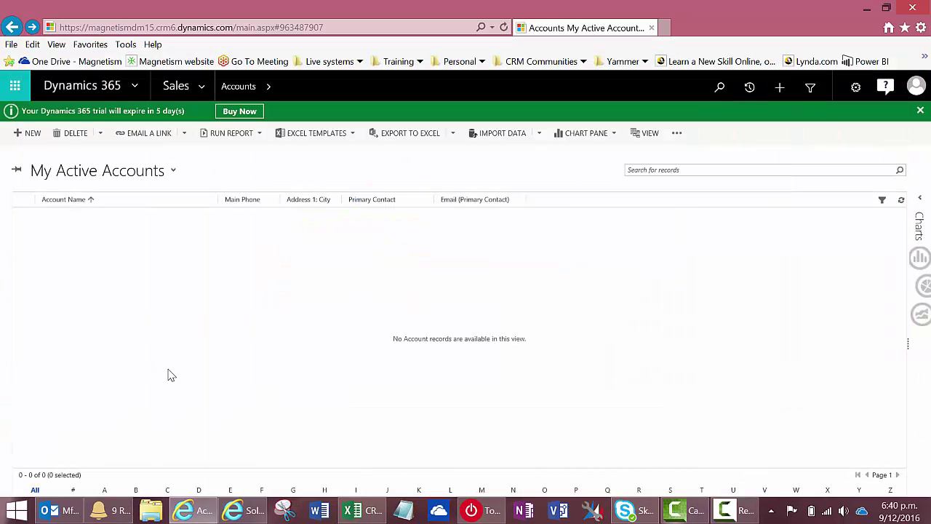
left_click(29, 133)
type("Wiggy")
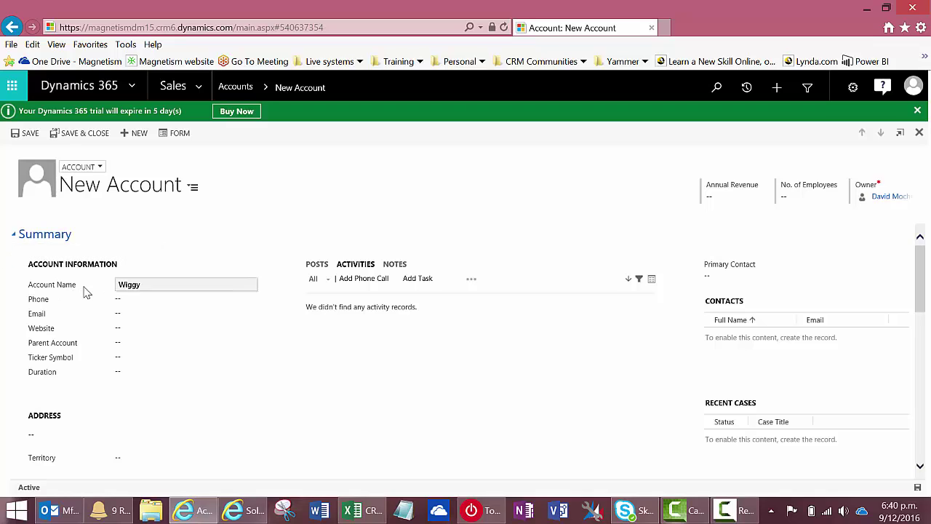
Clear the prefilled Account Name and tab out to see Wiggy reappear
left_click(150, 290)
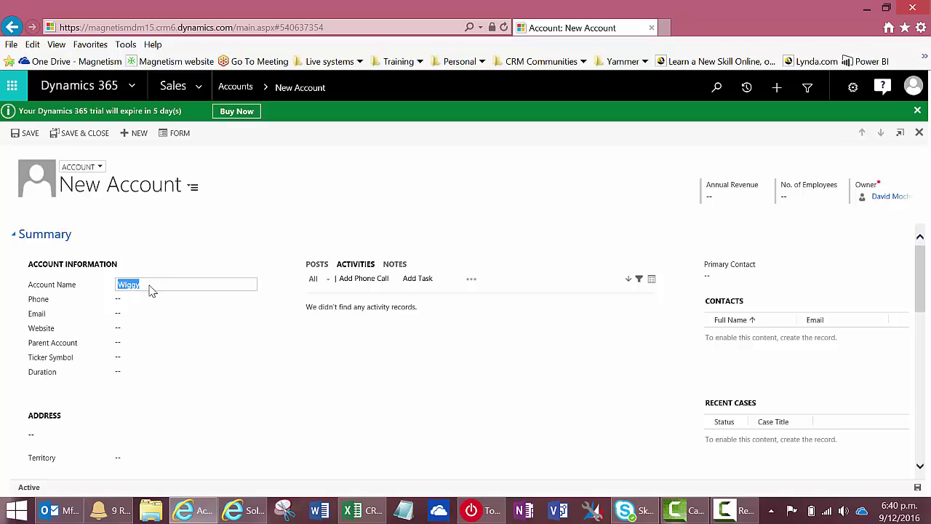
key("BackSpace")
key("ctrl+z")
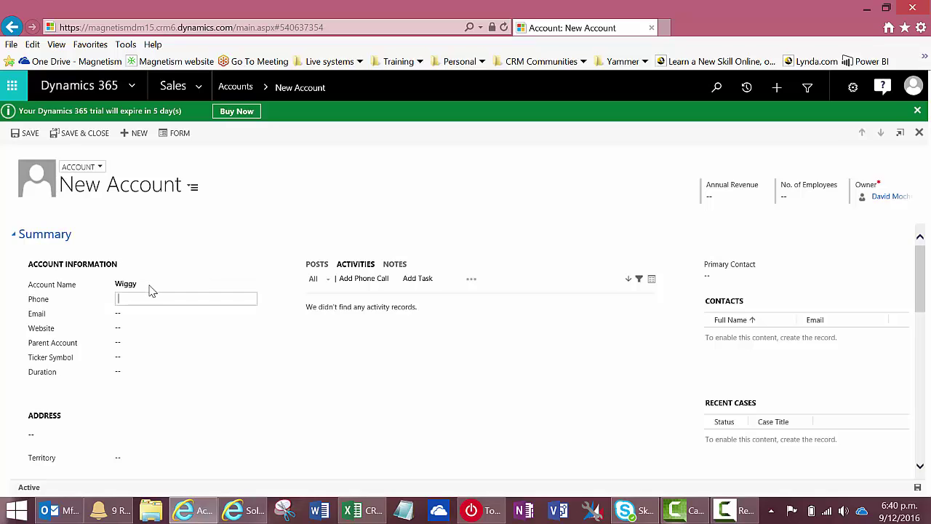
key("Tab")
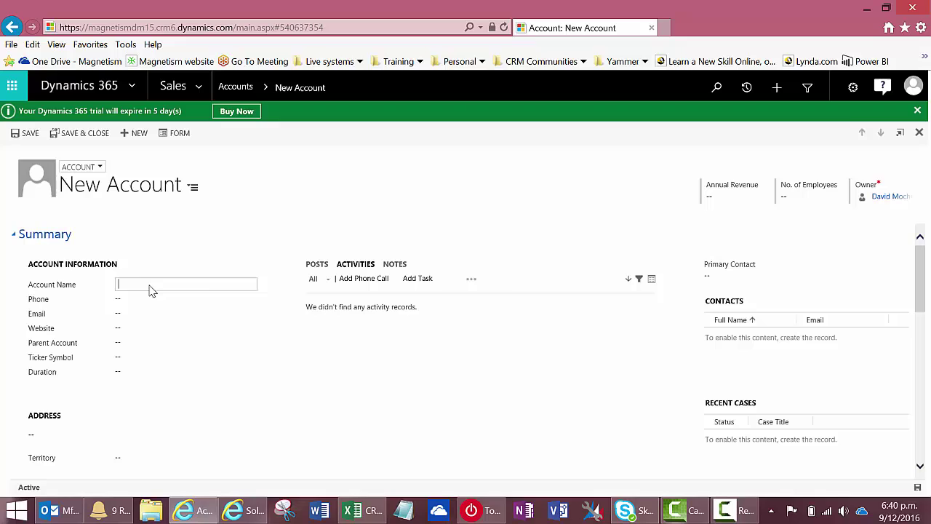
key("shift+Tab")
Save the account as Blah100, then clear its name so Wiggy refills it
type("B")
left_click(918, 489)
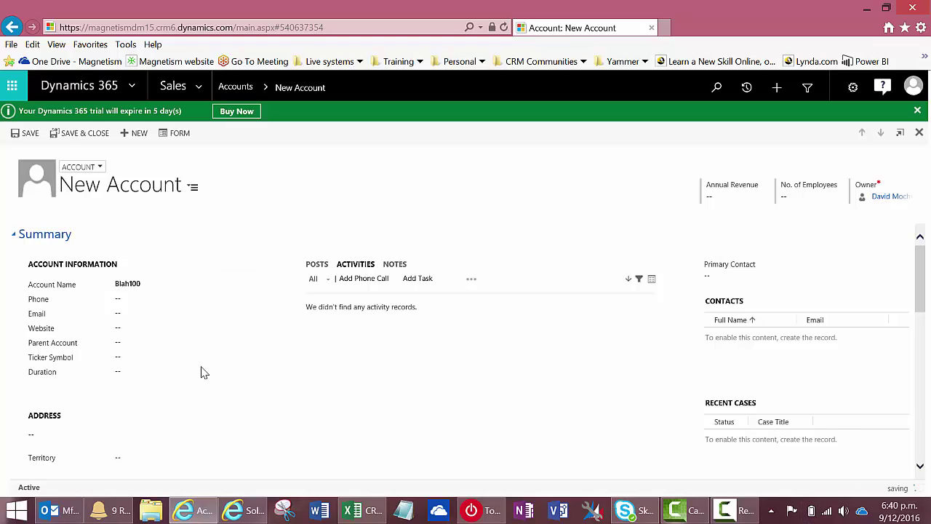
left_click(185, 288)
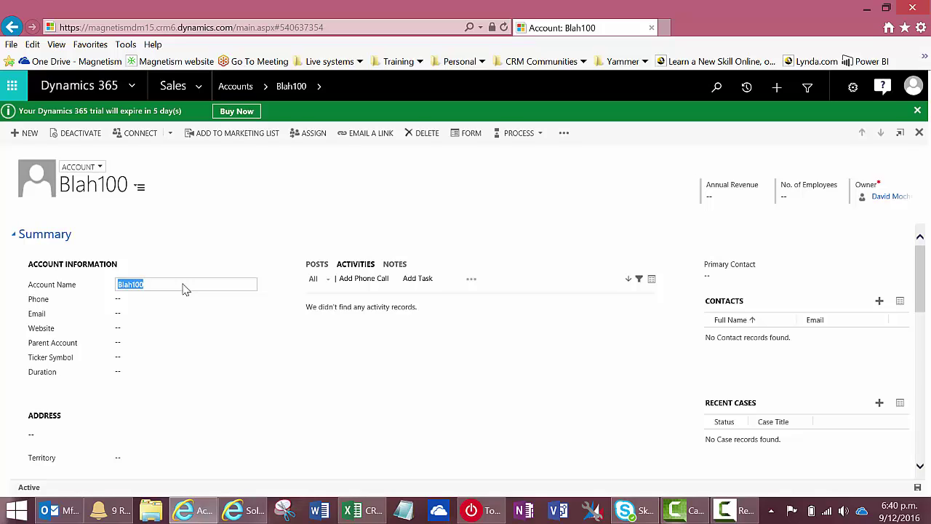
key("BackSpace")
type("Wiggy")
key("Tab")
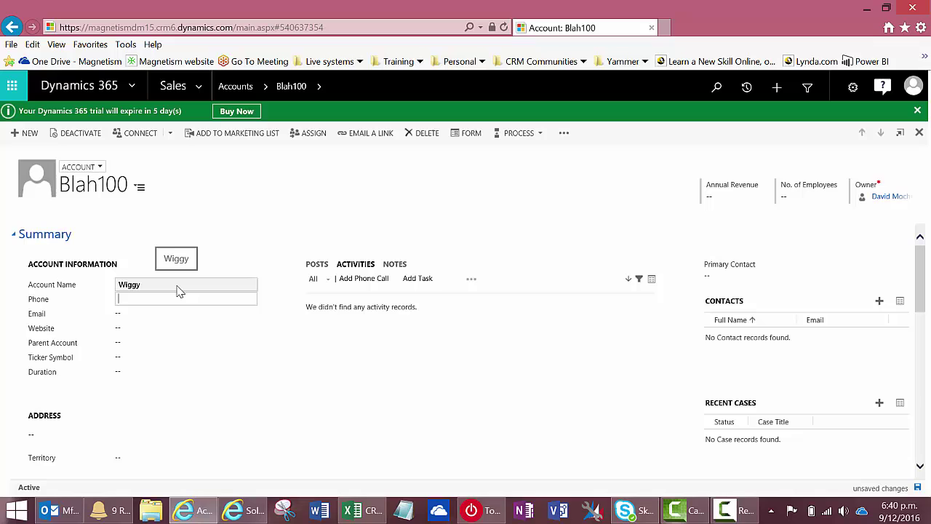
Deactivate the 'Set value for account name' business rule
left_click(243, 509)
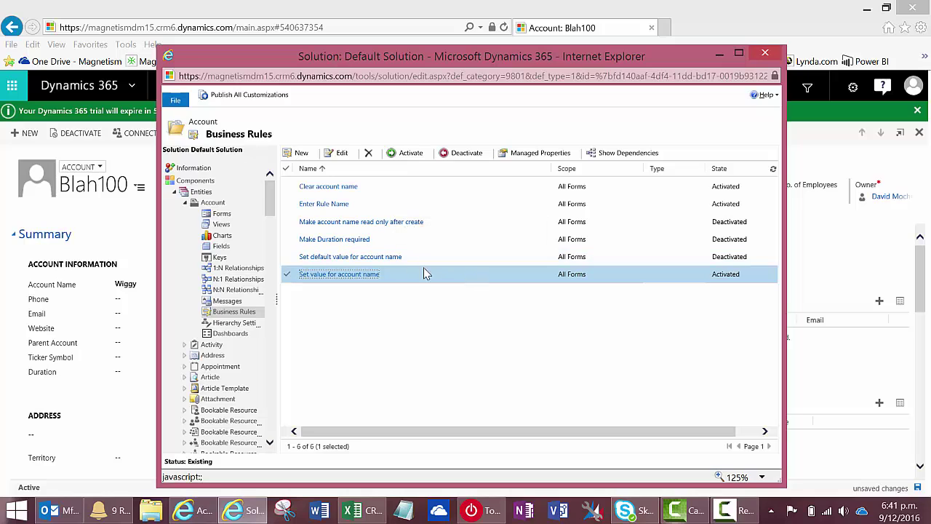
left_click(458, 153)
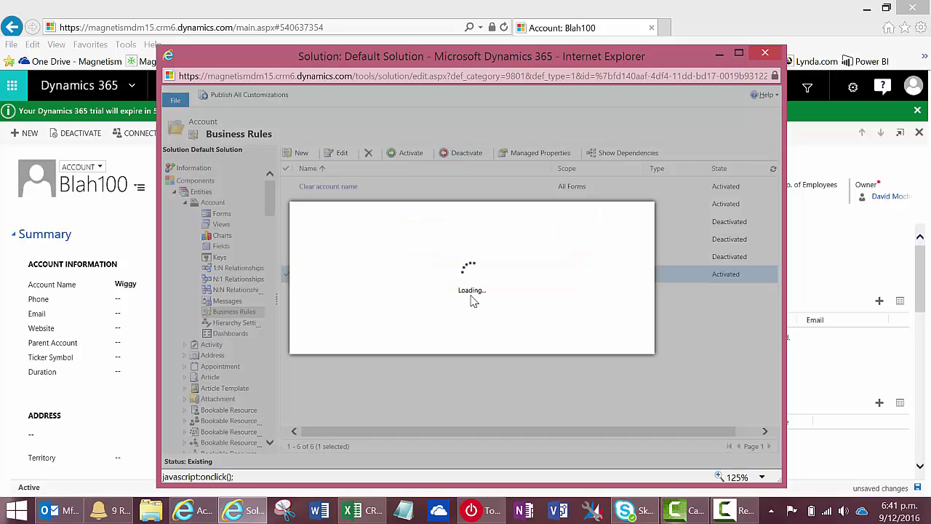
left_click(558, 340)
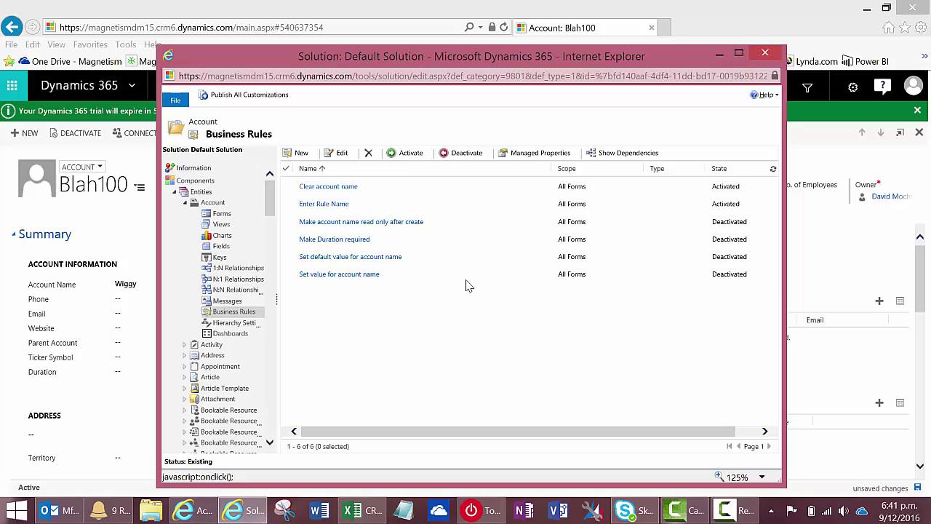
Review the 'Set default value for account name' rule: empty Account Name defaults to Wiggy
left_click(462, 259)
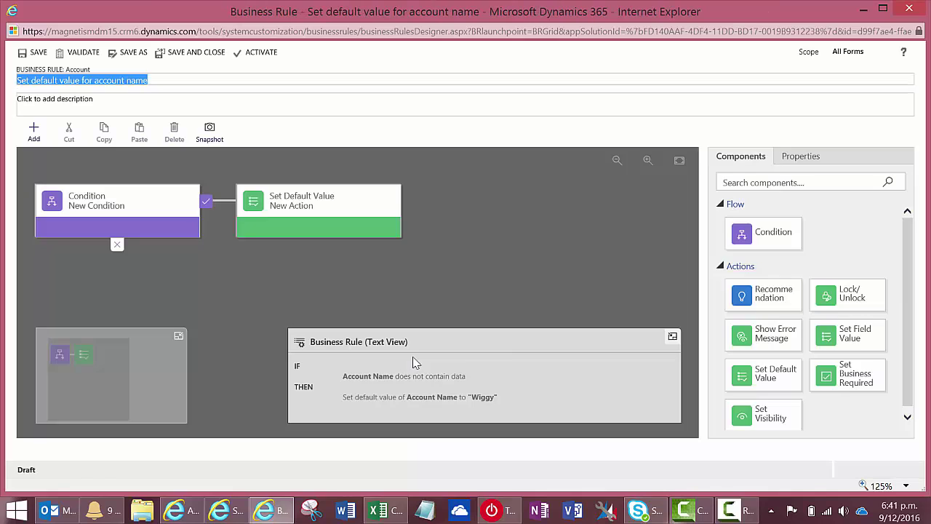
left_click(193, 234)
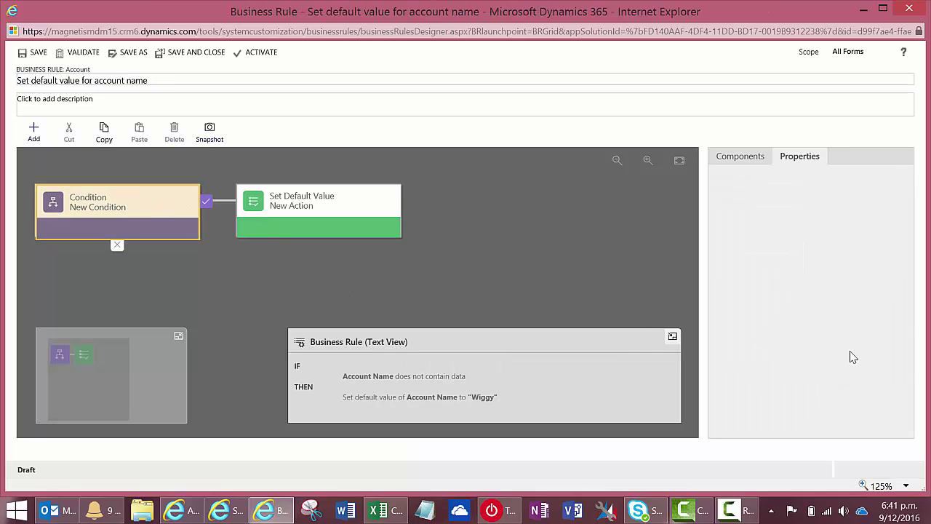
scroll(824, 353, "down", 2)
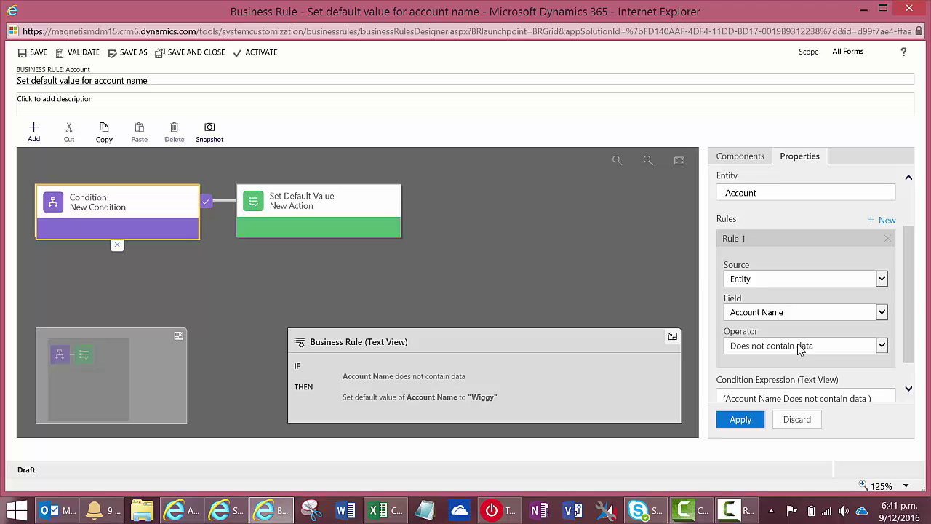
left_click(350, 222)
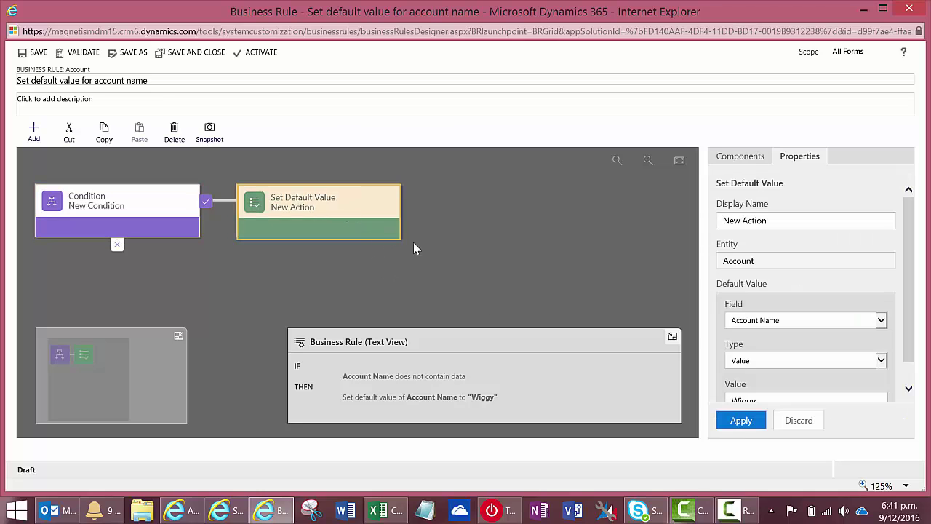
scroll(795, 344, "down", 1)
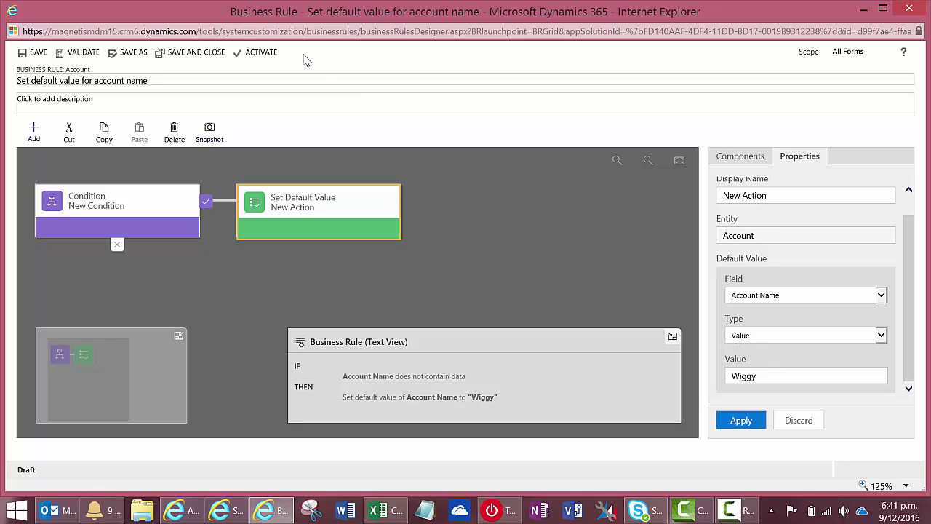
Activate the 'Set default value for account name' business rule
left_click(249, 59)
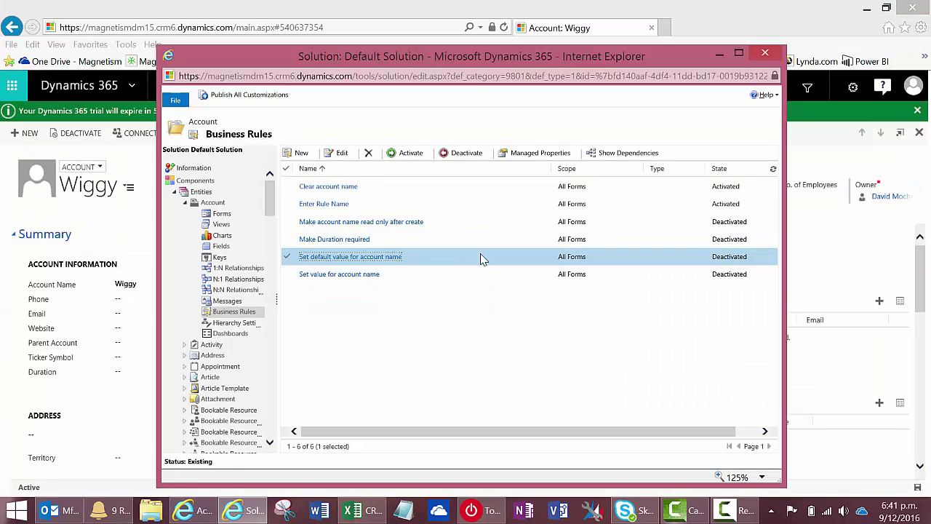
left_click(411, 153)
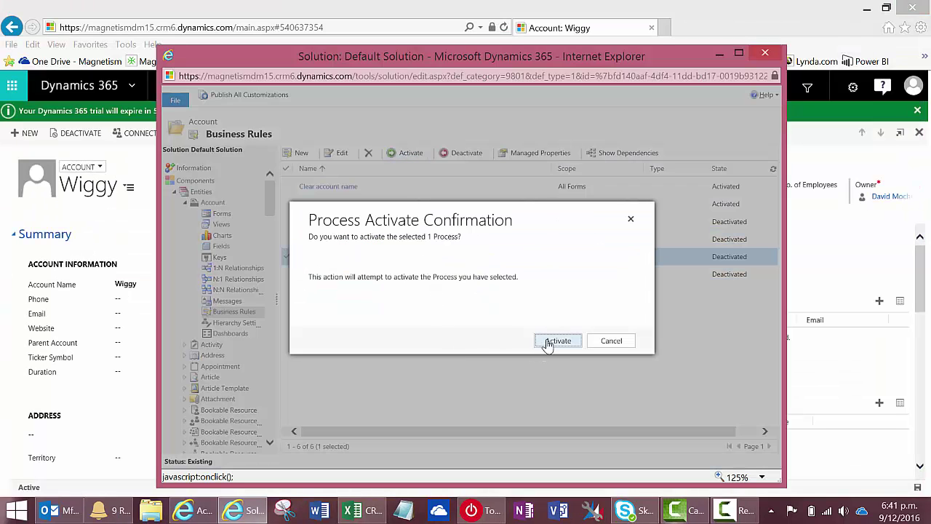
left_click(550, 342)
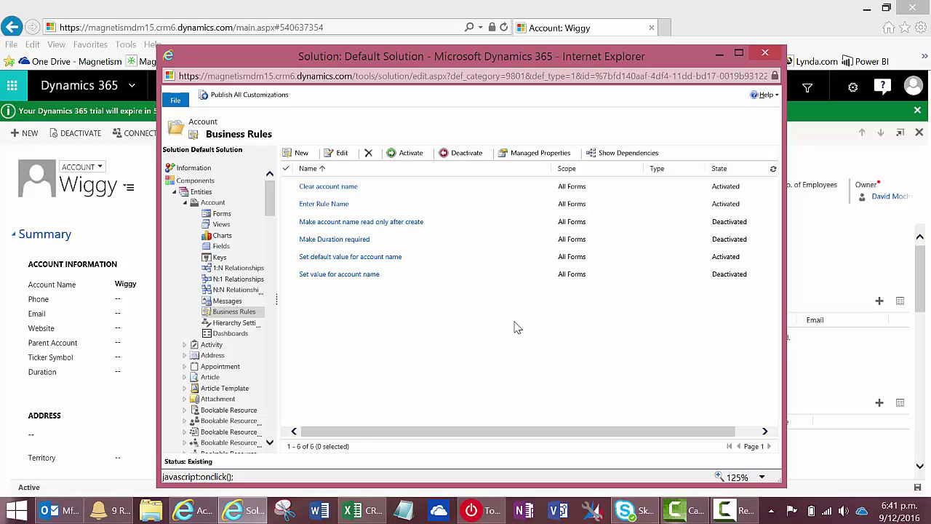
Delete the existing Wiggy account from the accounts list and start a new account
left_click(133, 248)
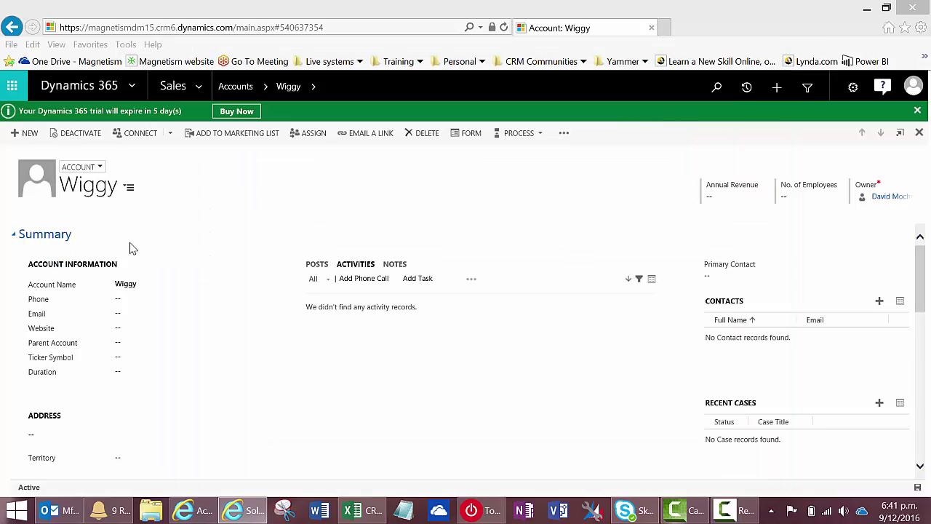
left_click(166, 288)
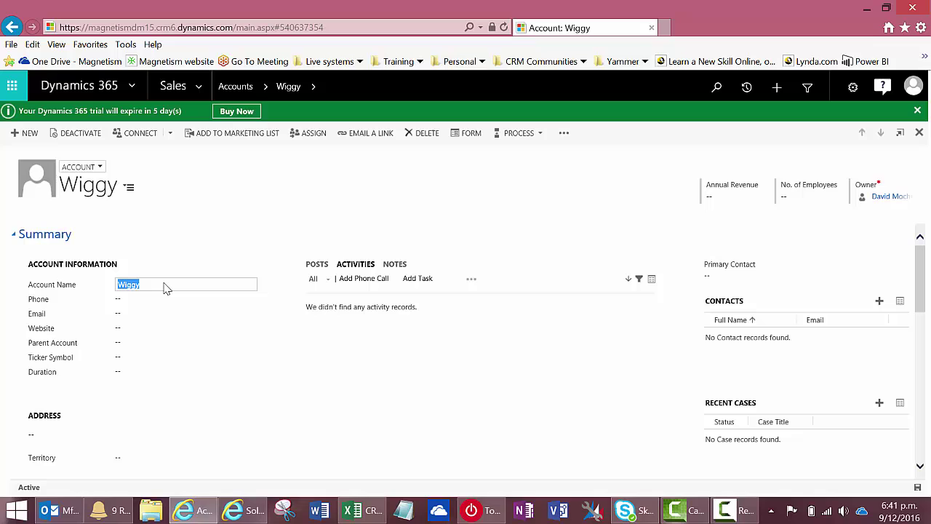
left_click(230, 88)
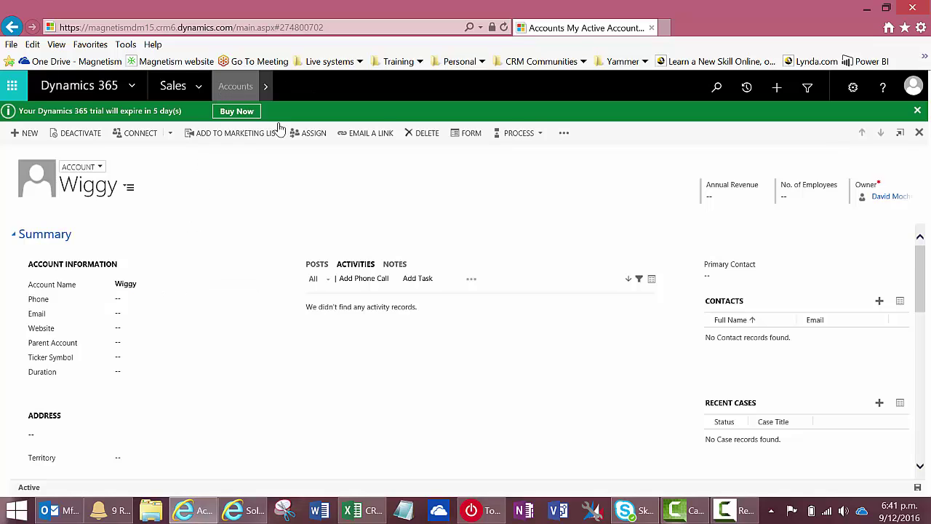
left_click(209, 221)
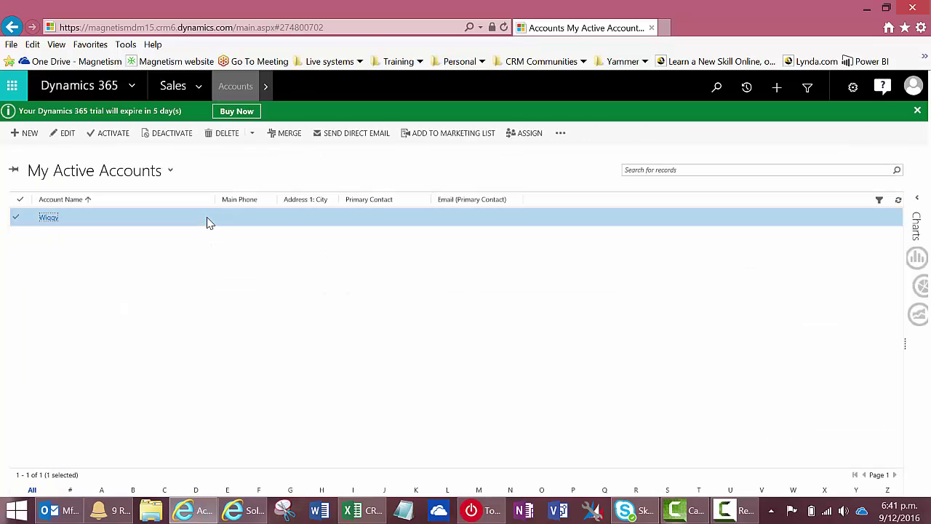
left_click(223, 133)
left_click(536, 333)
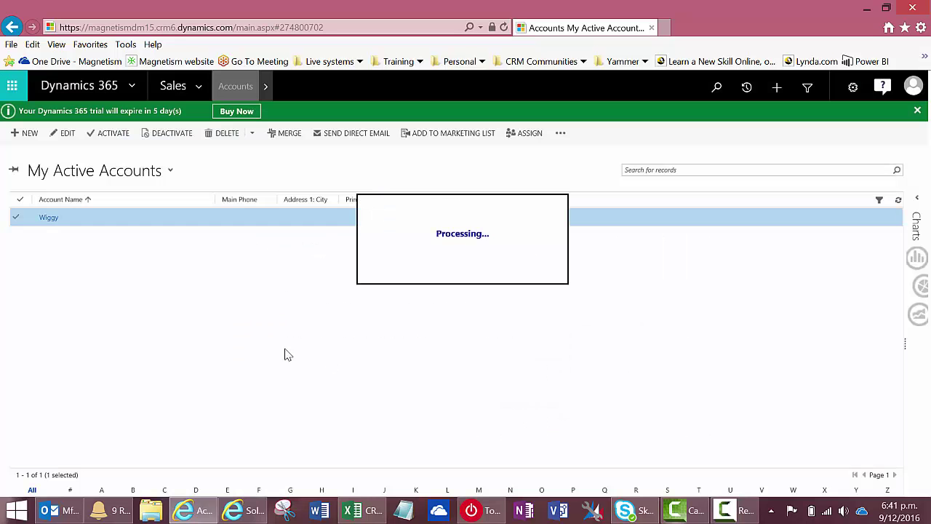
left_click(29, 134)
type("Wiggy")
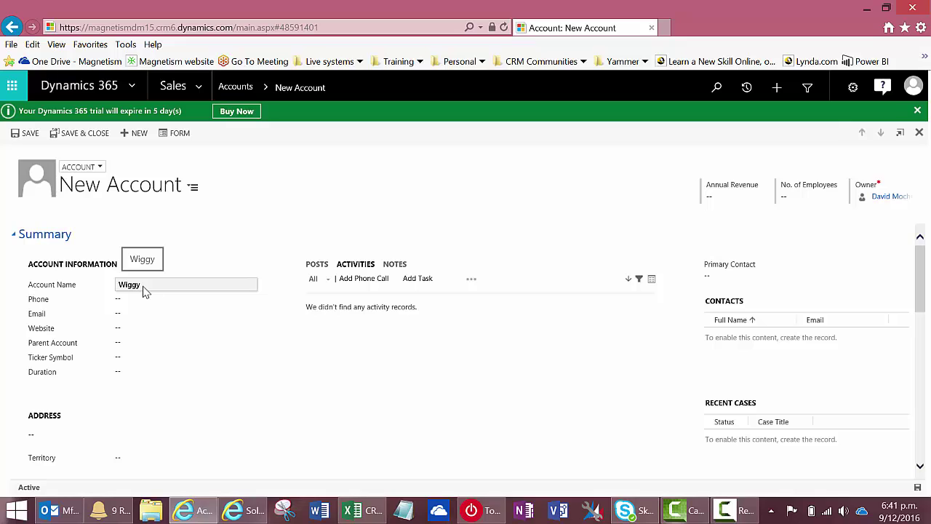
Clear the new account's prefilled Account Name and enter Wiggy again
left_click(151, 289)
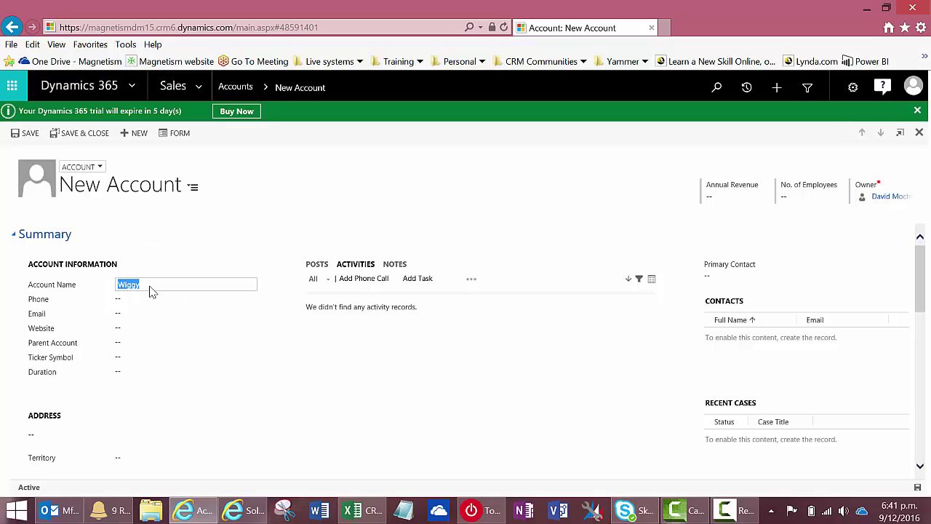
key("BackSpace")
type("Wiggy")
key("Tab")
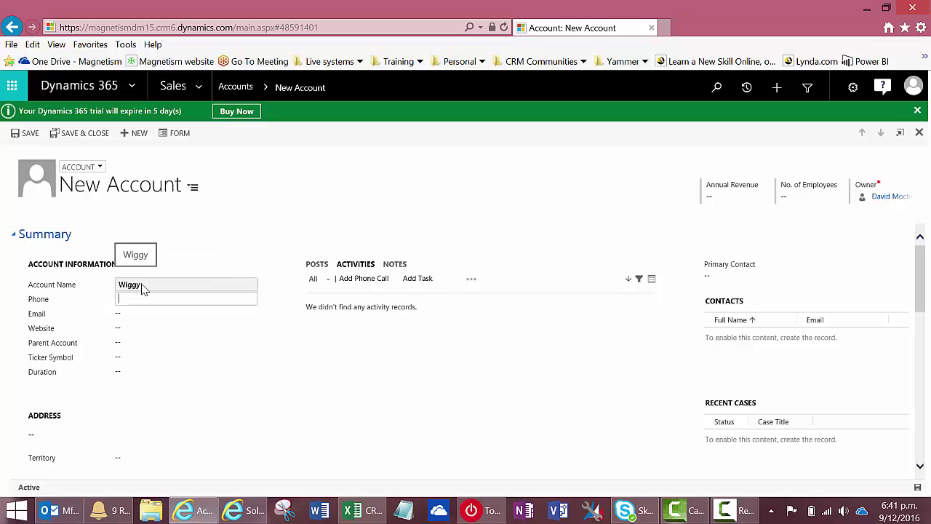
Save the new Wiggy account, then clear its Account Name and leave it blank
left_click(917, 488)
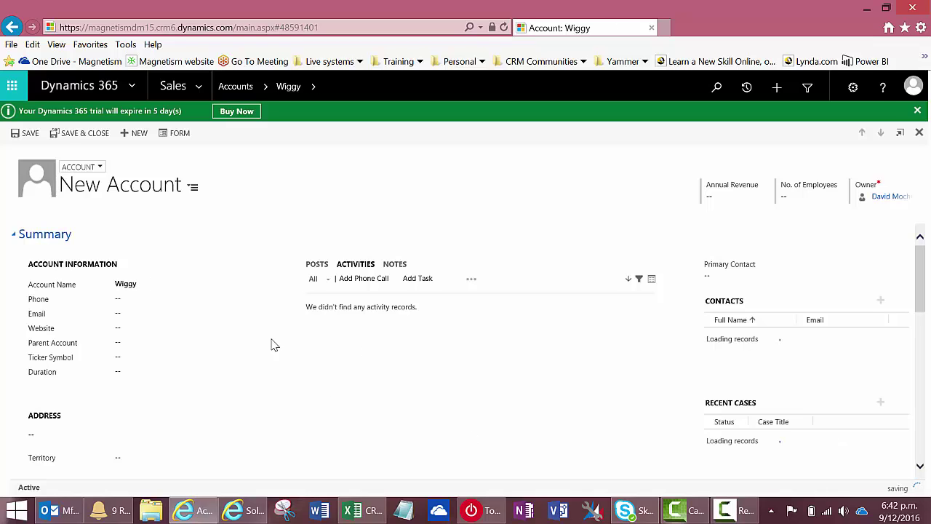
left_click(175, 290)
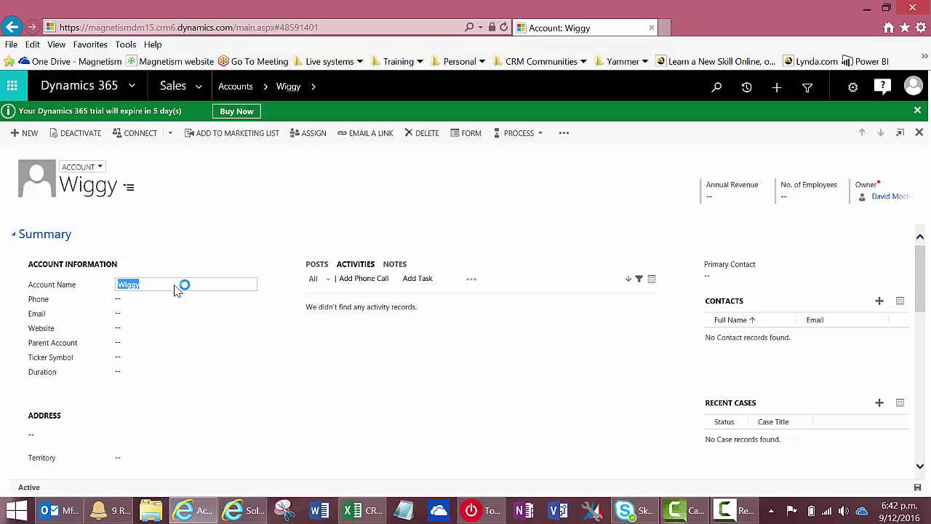
key("Tab")
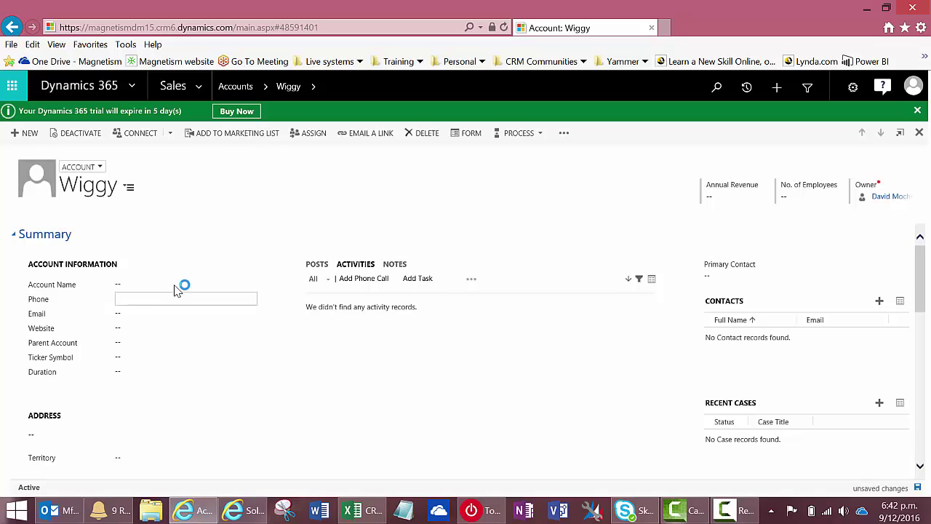